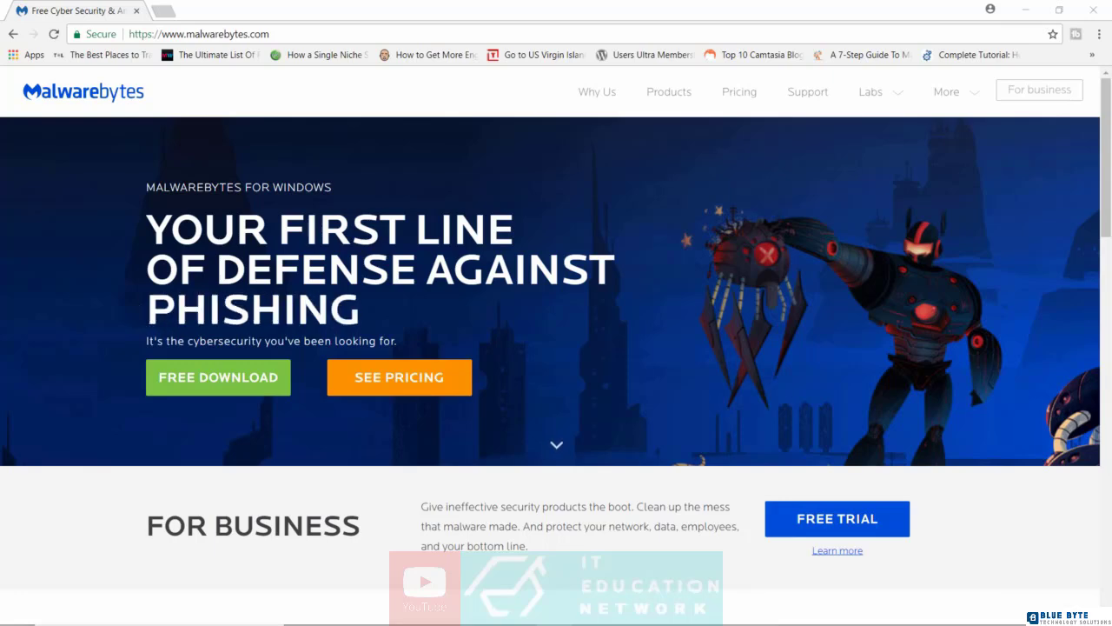
- Open the Malwarebytes AdwCleaner product page from the home page and review its description and tech specs
scroll(1043, 482, "down", 4)
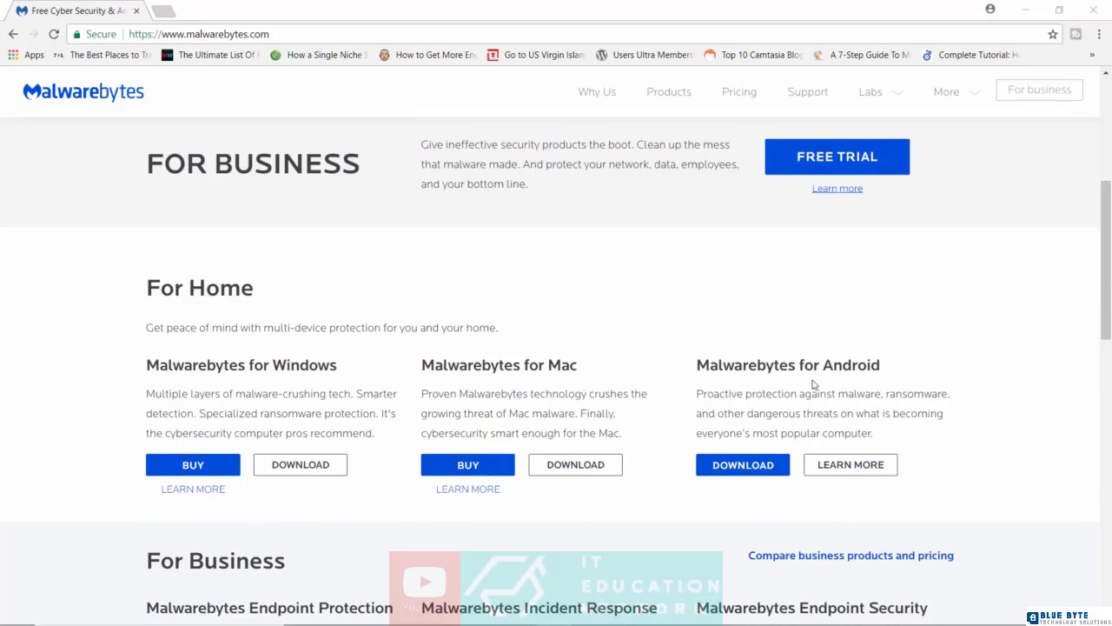
scroll(845, 369, "down", 7)
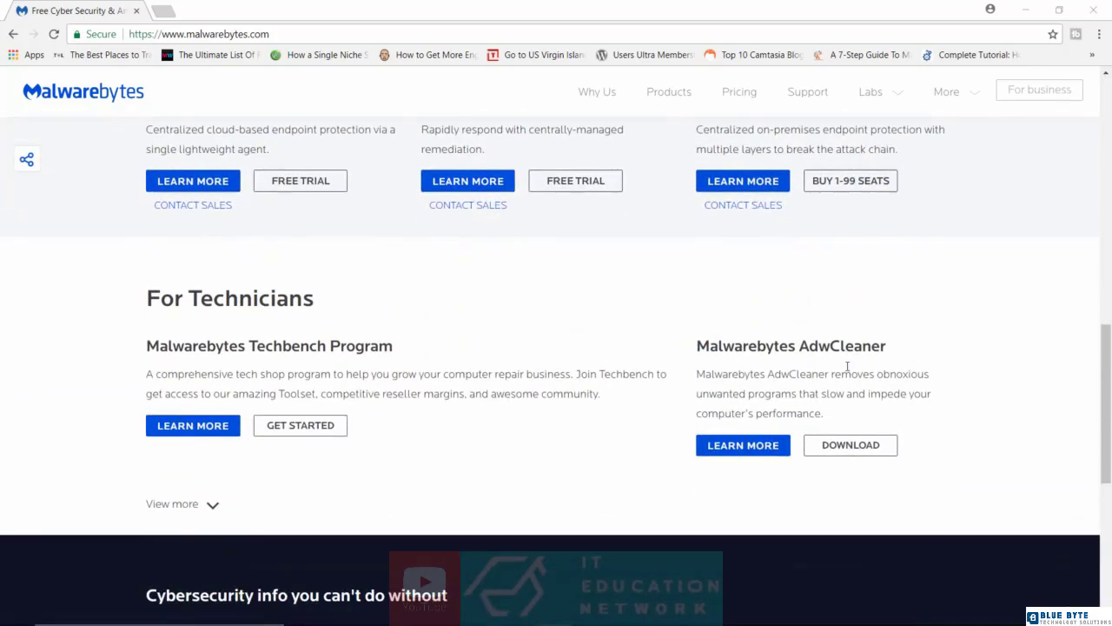
scroll(847, 369, "down", 1)
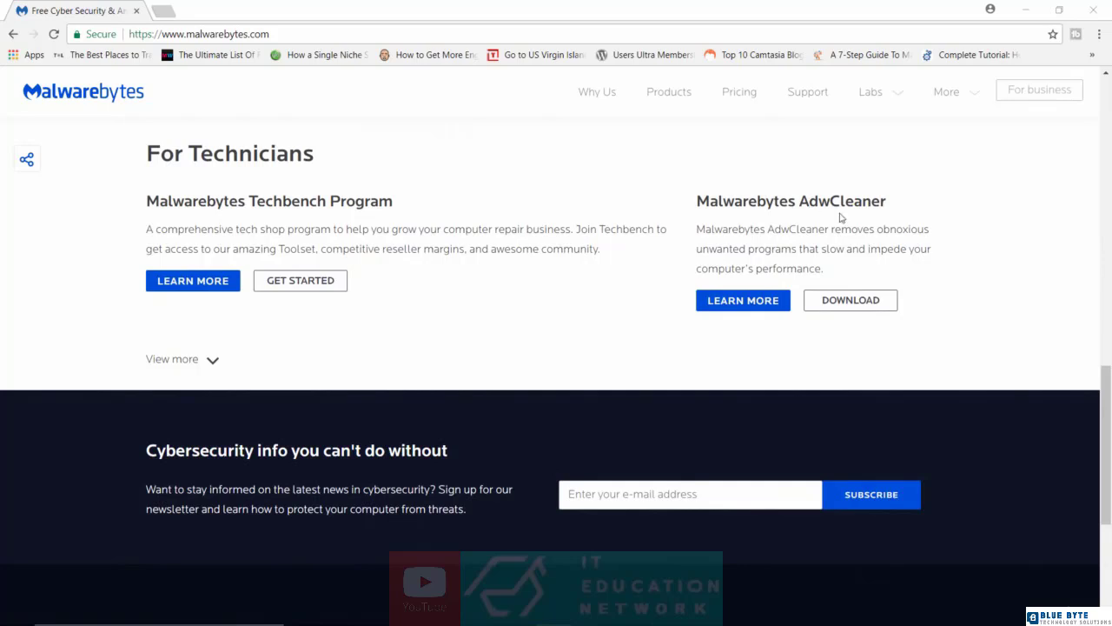
left_click(768, 306)
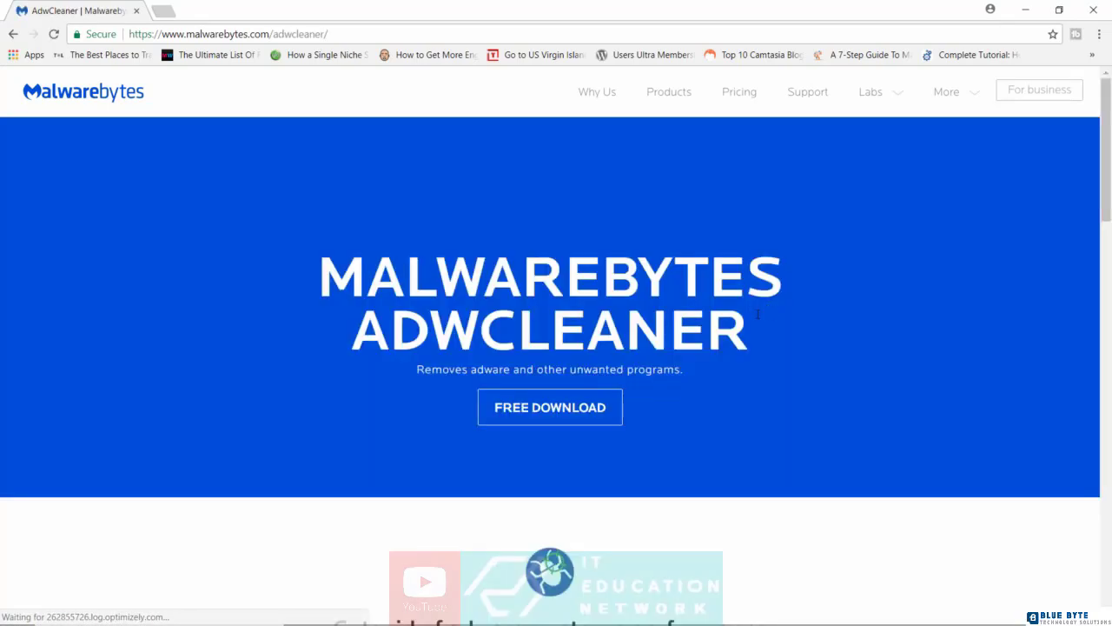
scroll(758, 315, "down", 8)
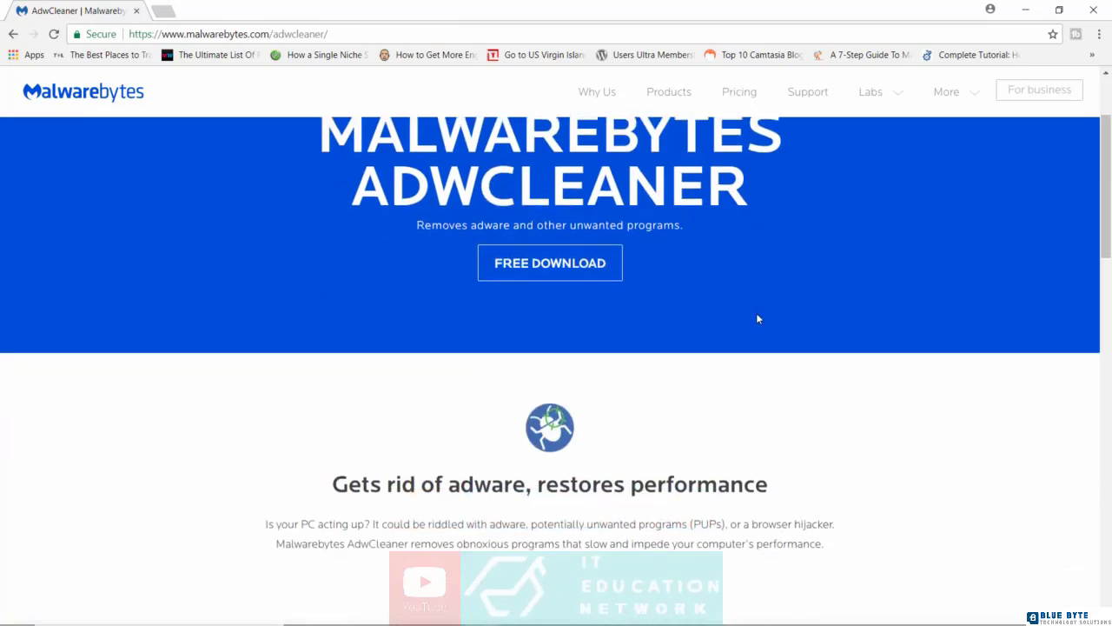
scroll(757, 317, "down", 4)
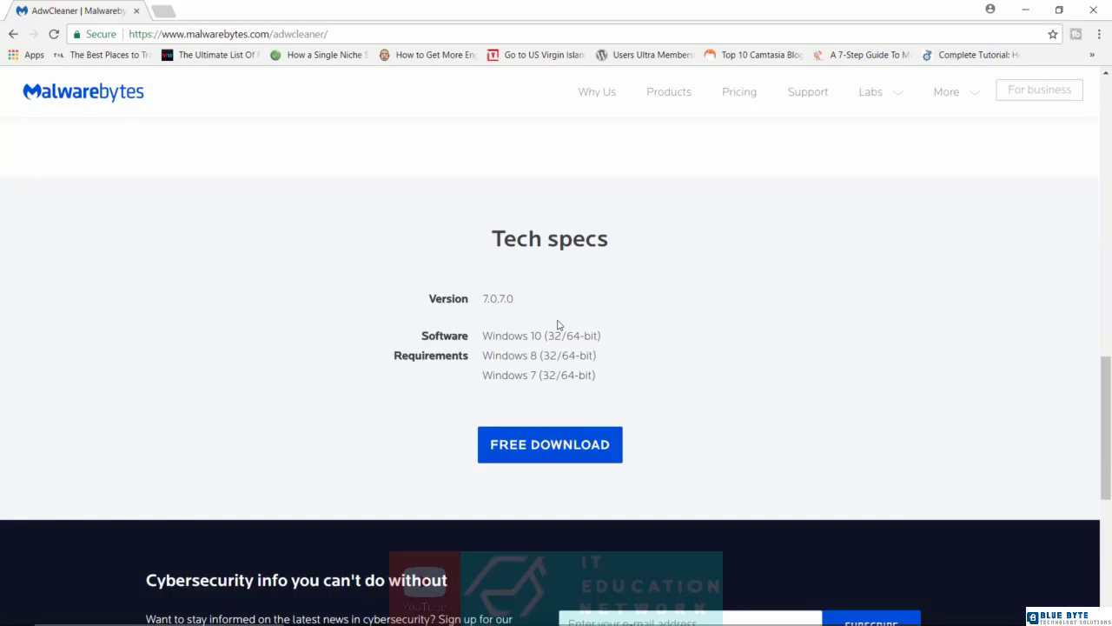
scroll(727, 327, "up", 10)
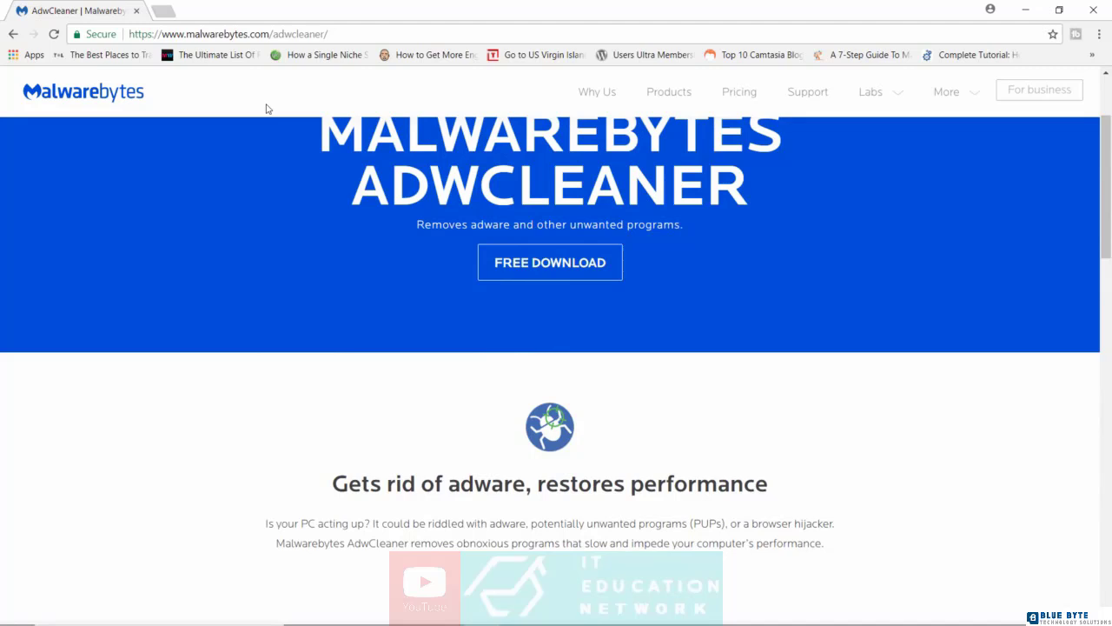
scroll(635, 256, "up", 2)
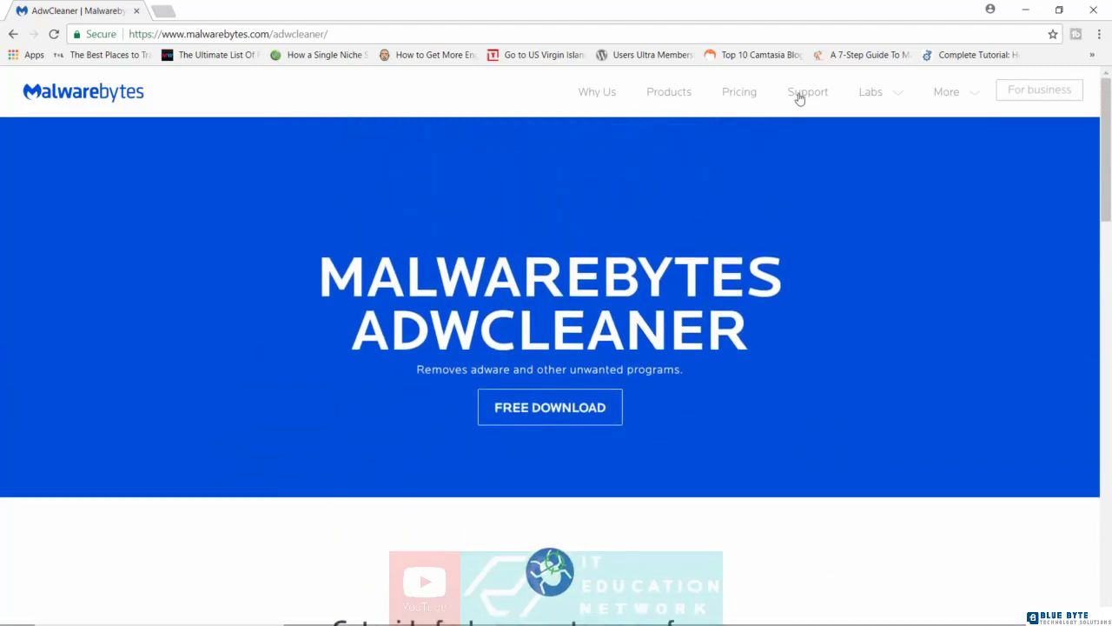
- Open the Malwarebytes pricing page and compare the features of the Free, Premium for Home and Premium for Teams plans
left_click(738, 100)
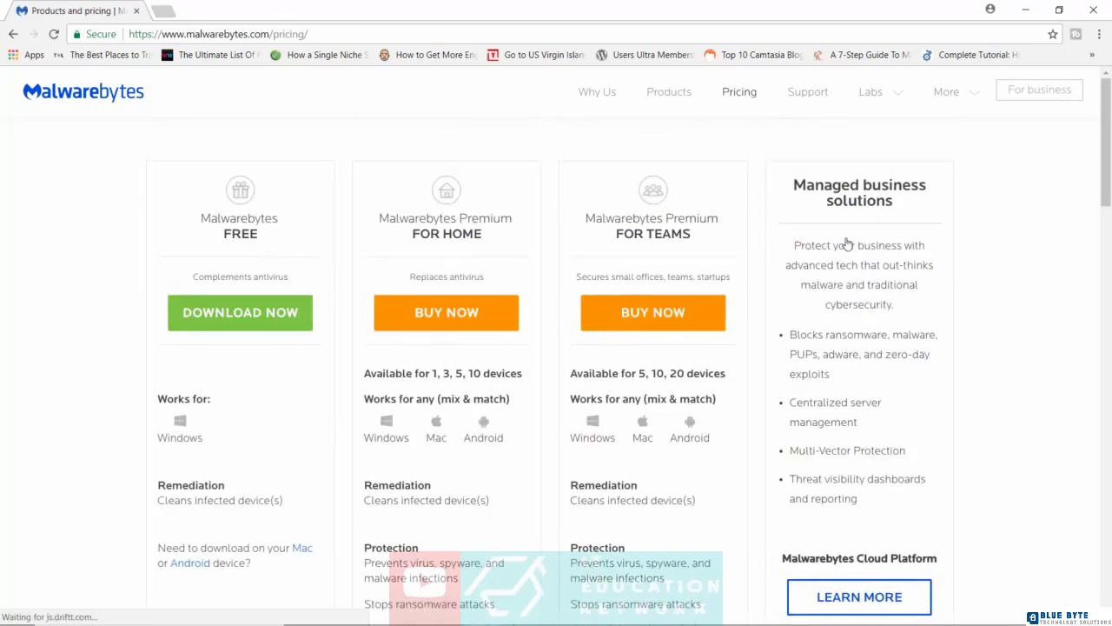
scroll(848, 243, "down", 1)
scroll(474, 252, "up", 1)
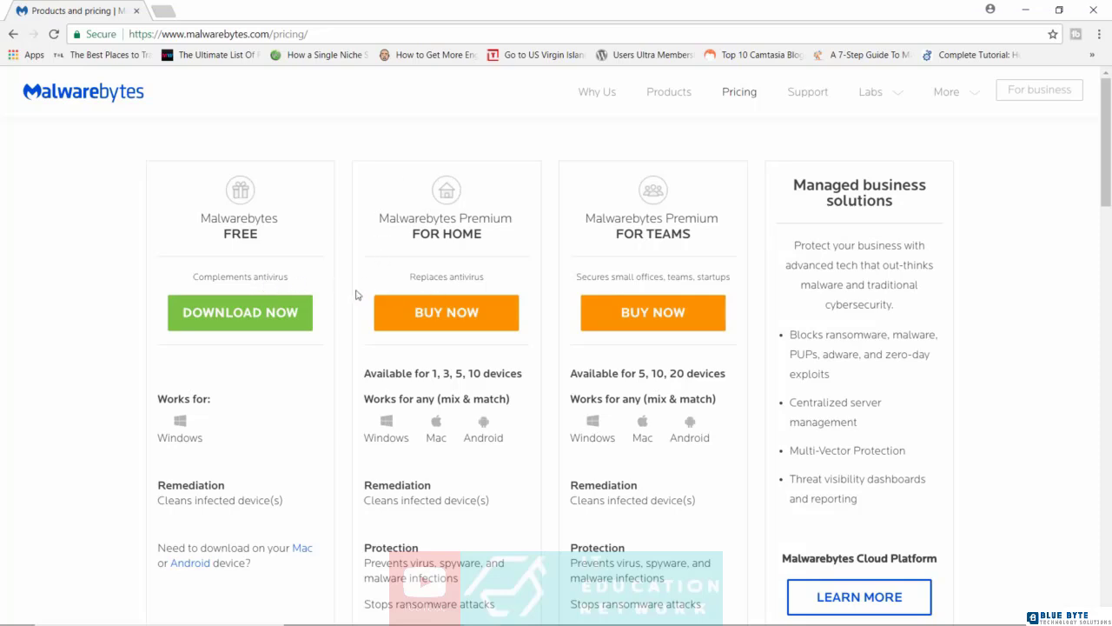
scroll(474, 271, "down", 2)
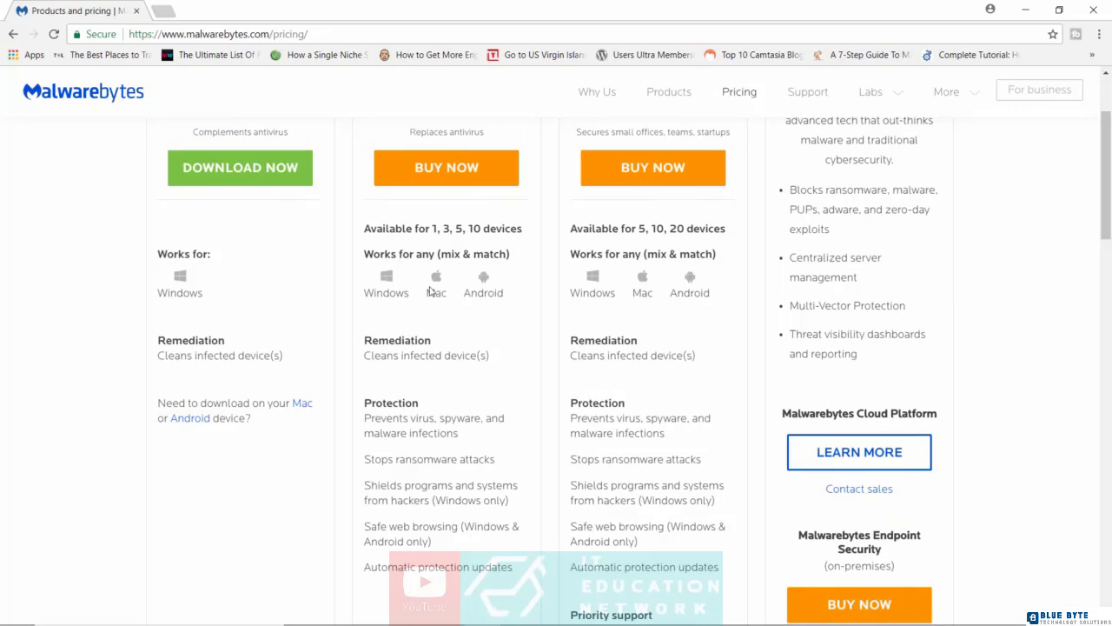
scroll(505, 306, "down", 2)
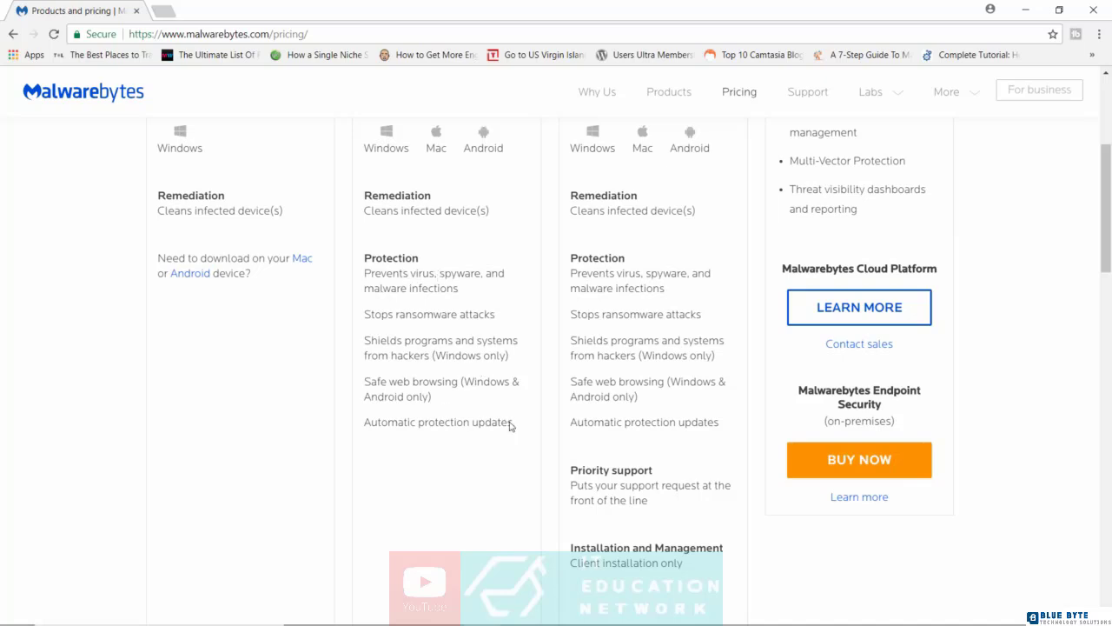
scroll(511, 426, "up", 1)
scroll(511, 426, "up", 4)
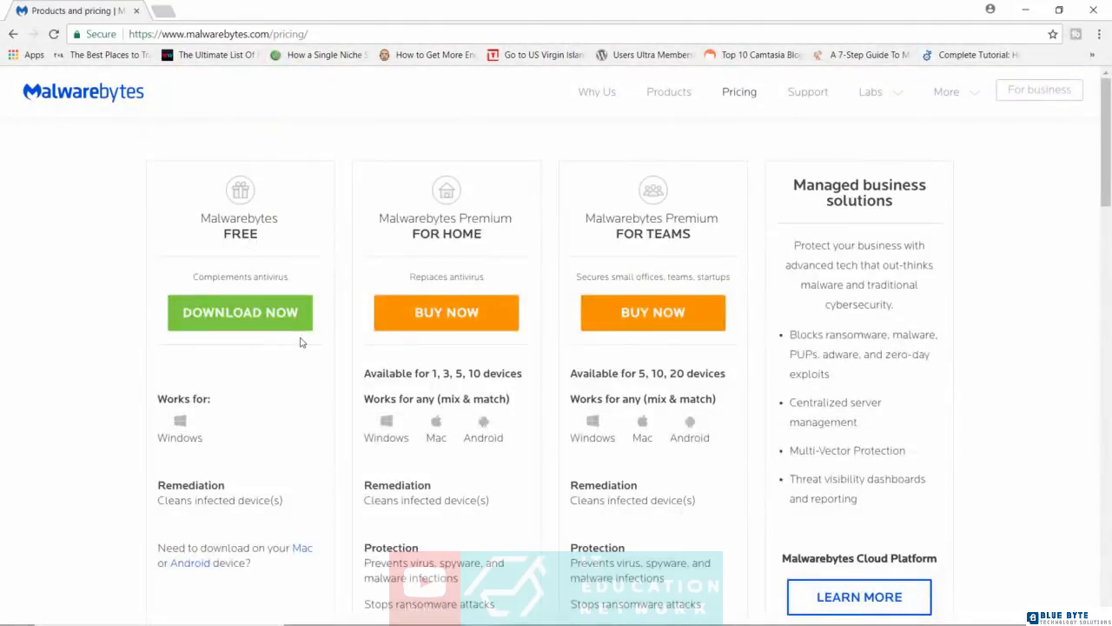
scroll(300, 342, "down", 1)
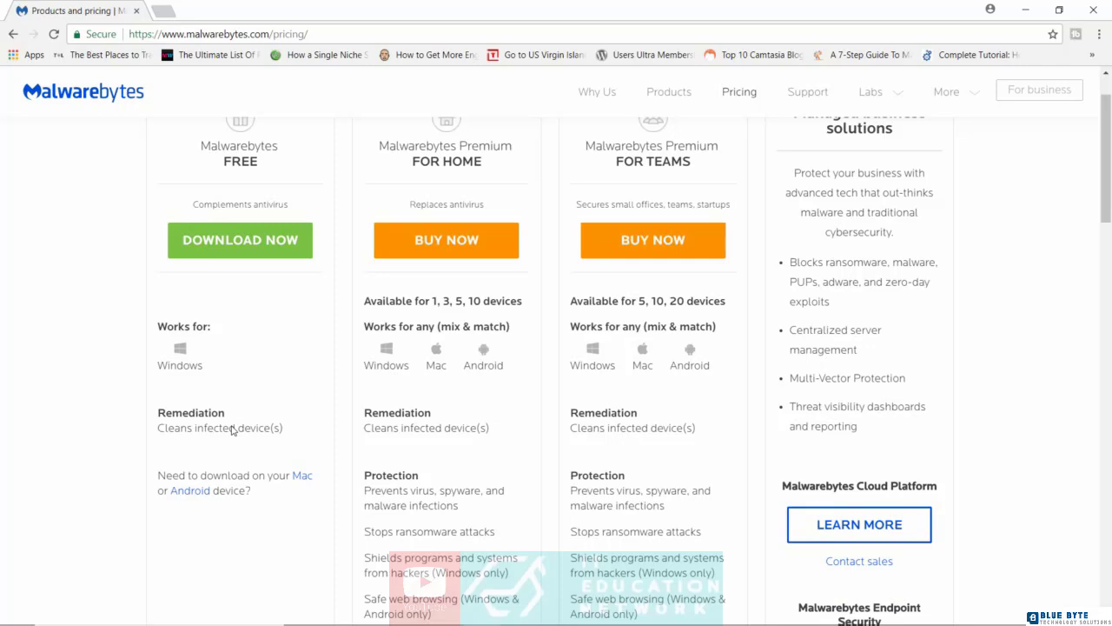
scroll(411, 434, "up", 1)
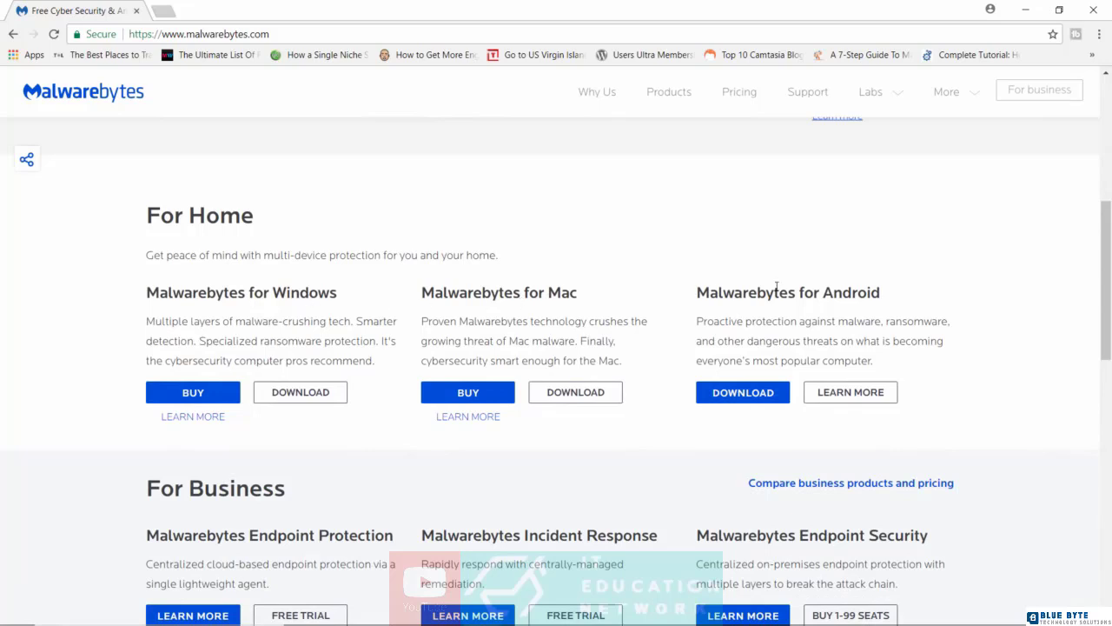
- Download Malwarebytes for Windows from the home page's For Home section
left_click(321, 395)
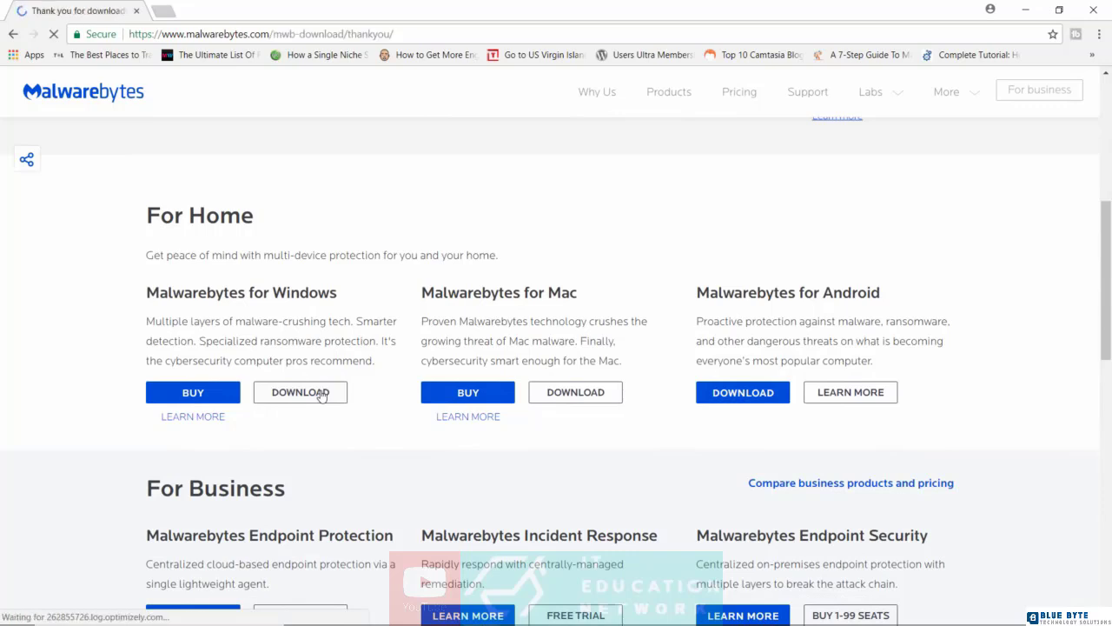
scroll(468, 304, "down", 1)
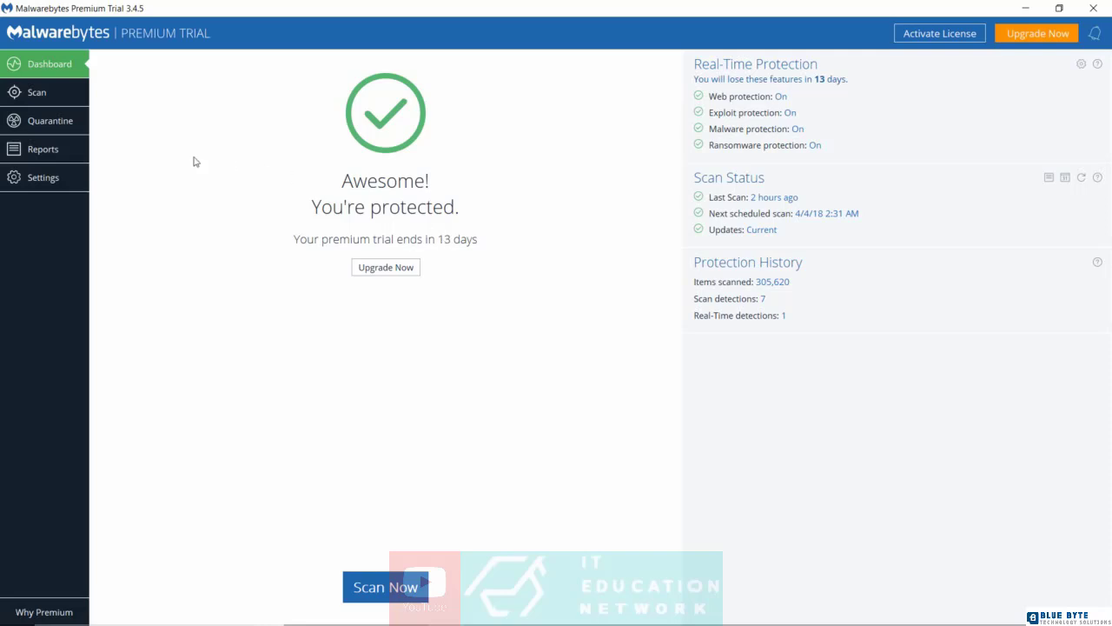
- In the installed Malwarebytes program, review the application settings and turn on scanning for rootkits in the protection settings
left_click(35, 182)
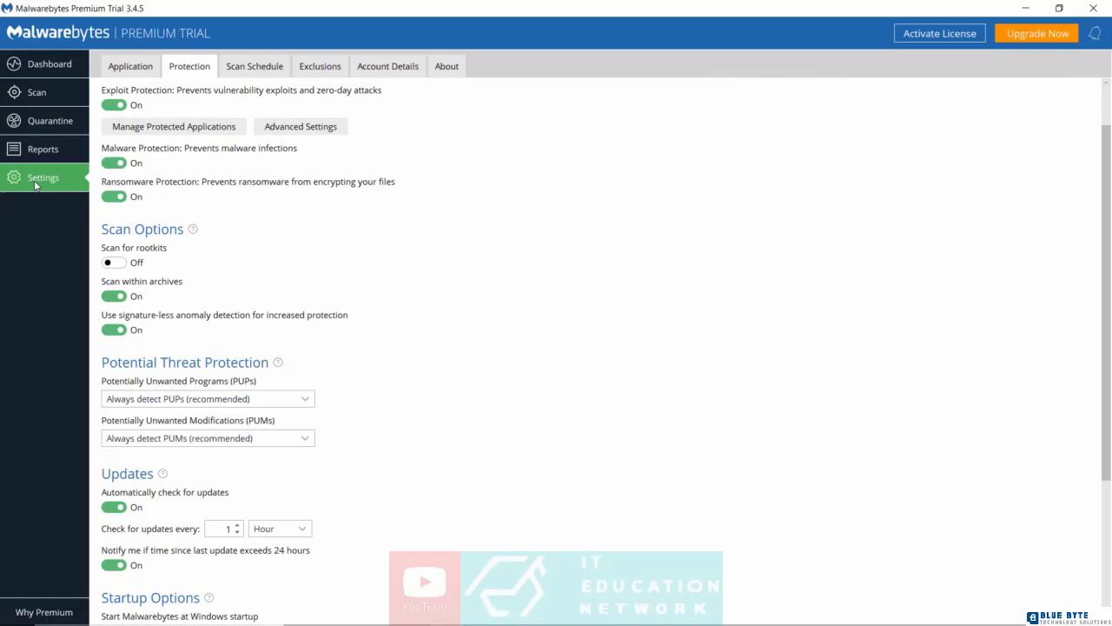
left_click(146, 71)
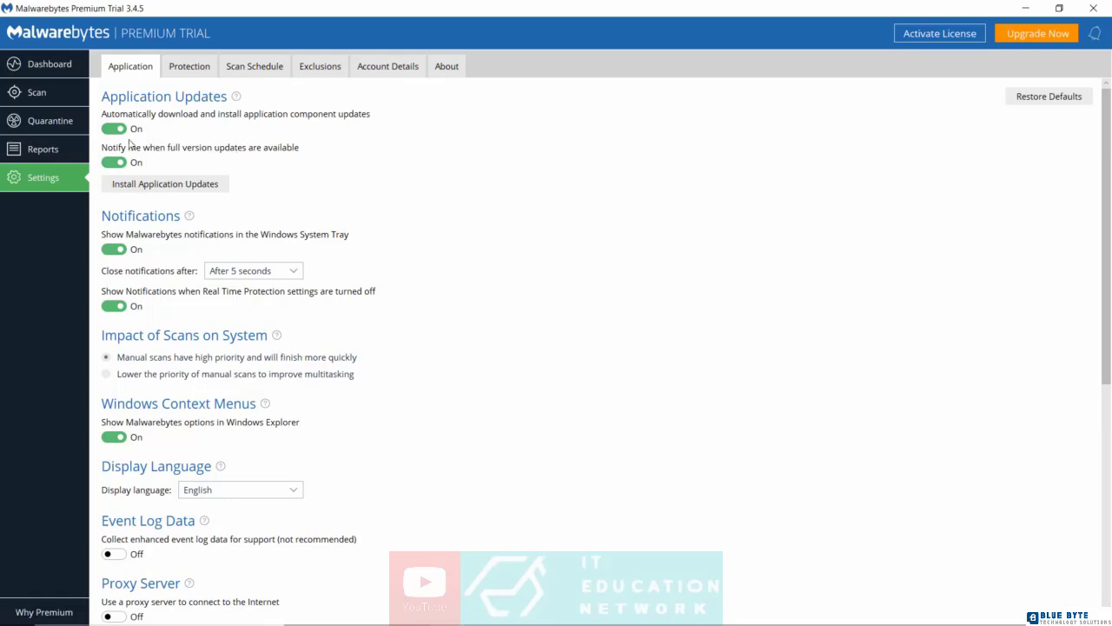
left_click(204, 70)
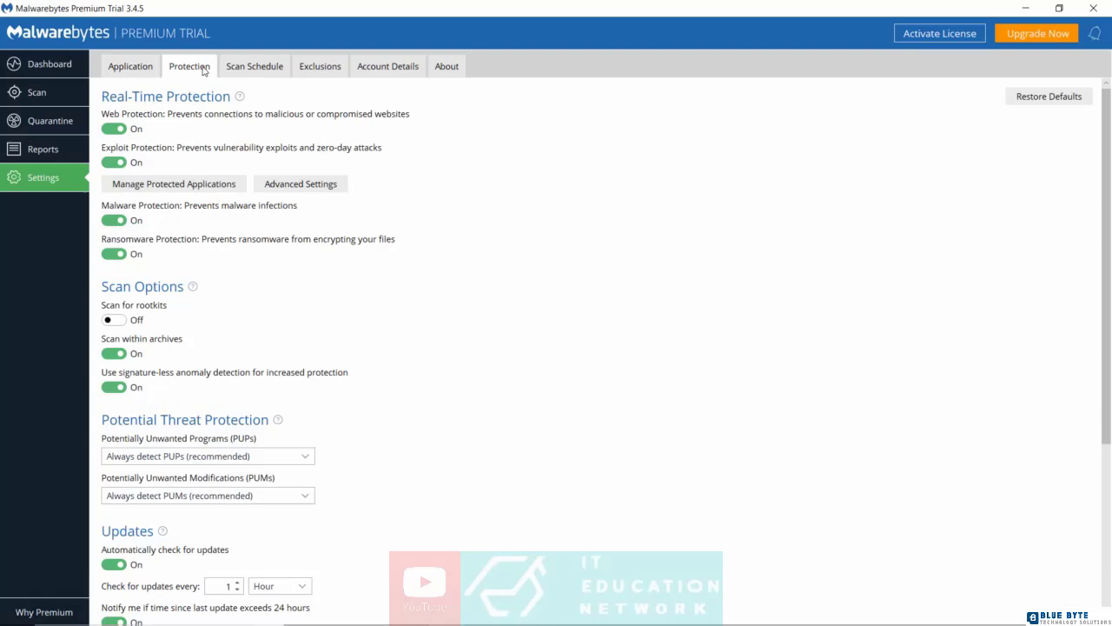
scroll(265, 255, "down", 1)
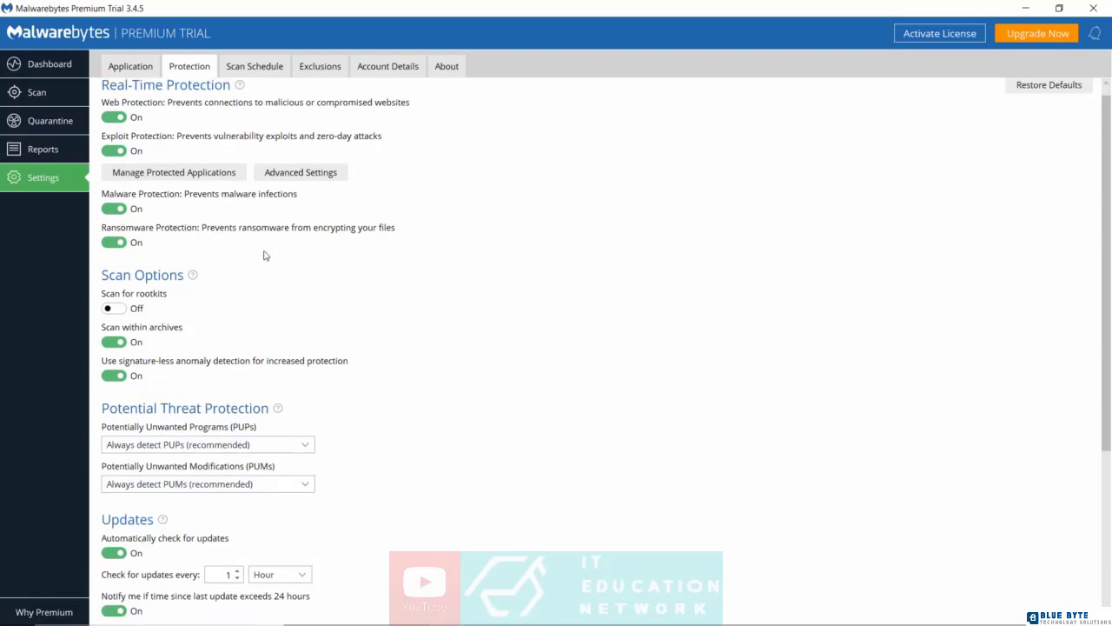
left_click(121, 311)
- Turn off starting Malwarebytes at Windows startup in the protection settings' startup options
scroll(298, 304, "down", 2)
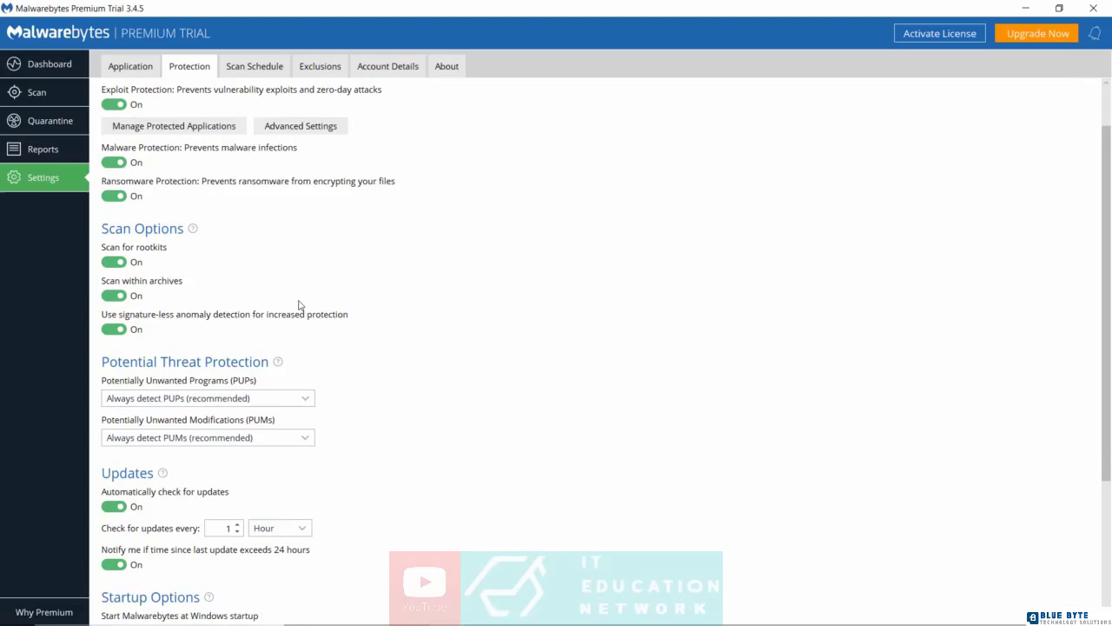
scroll(298, 304, "down", 2)
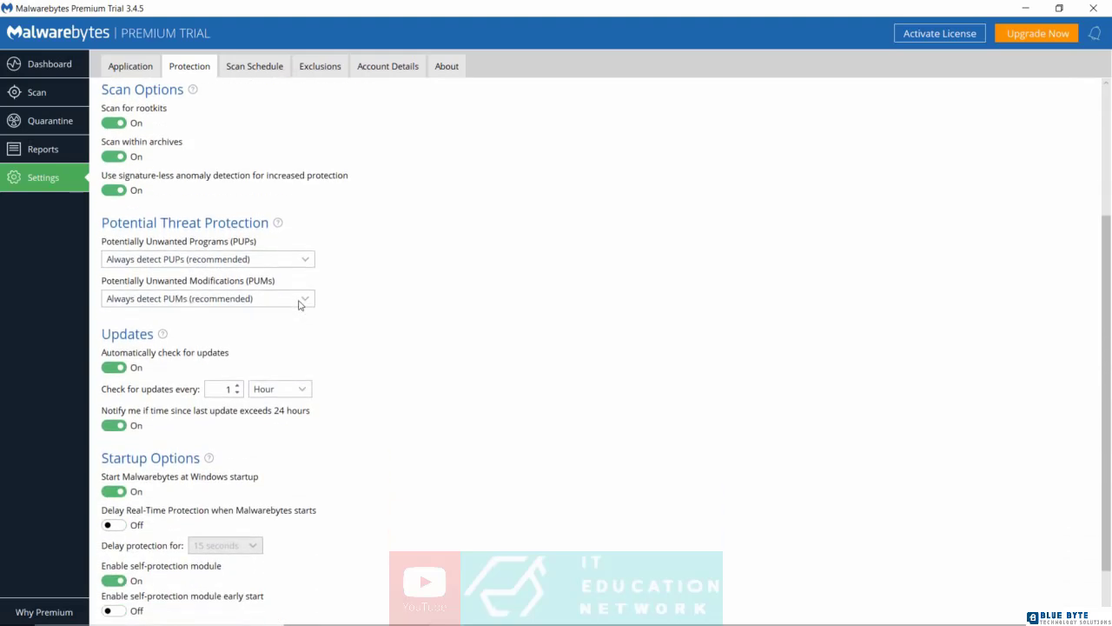
scroll(298, 304, "down", 1)
scroll(298, 305, "down", 1)
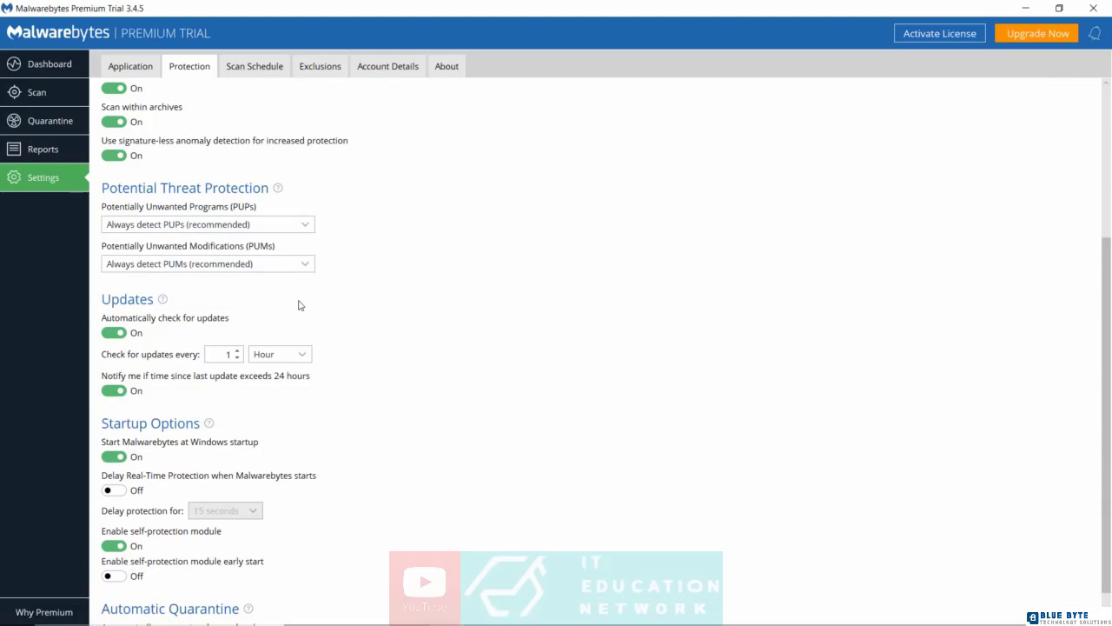
scroll(298, 304, "down", 1)
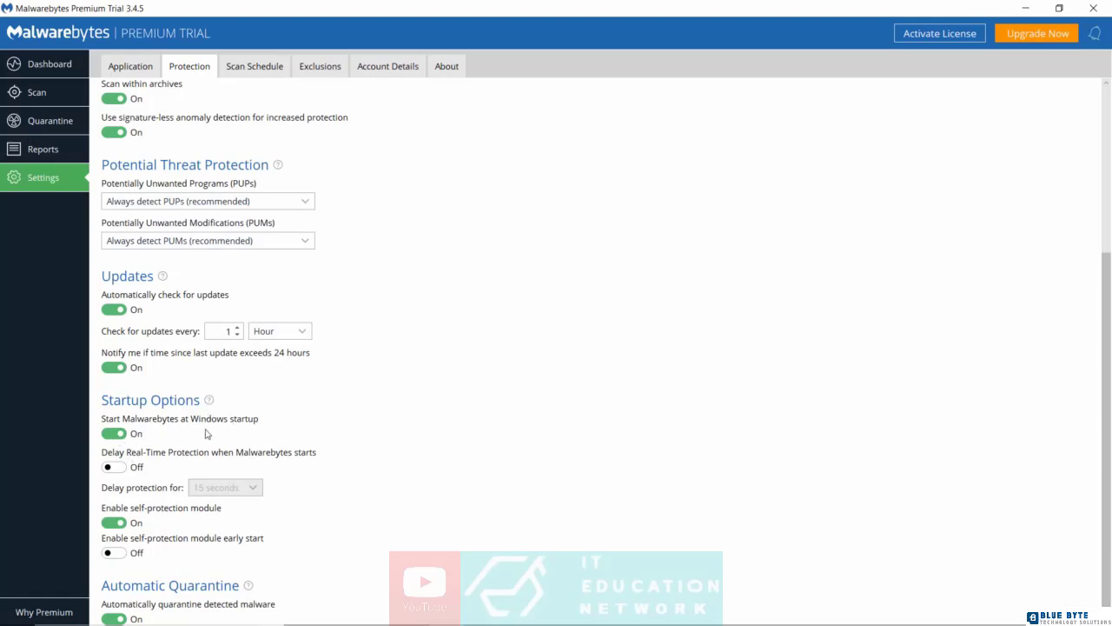
left_click(109, 435)
scroll(238, 415, "up", 3)
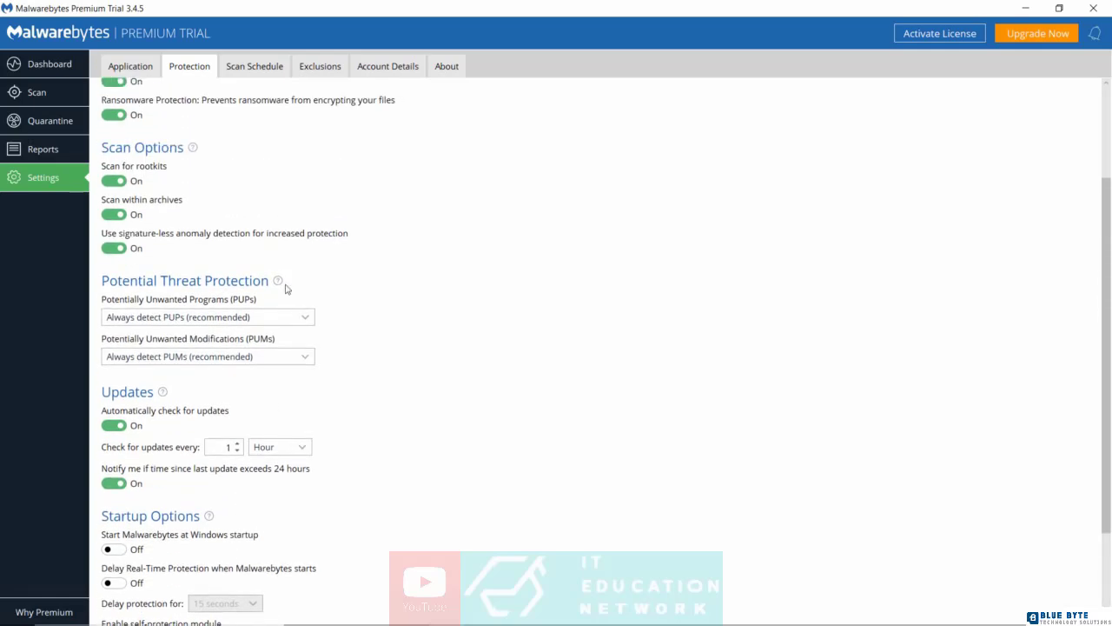
- Close the previous scan's summary and start a new Threat Scan
left_click(40, 94)
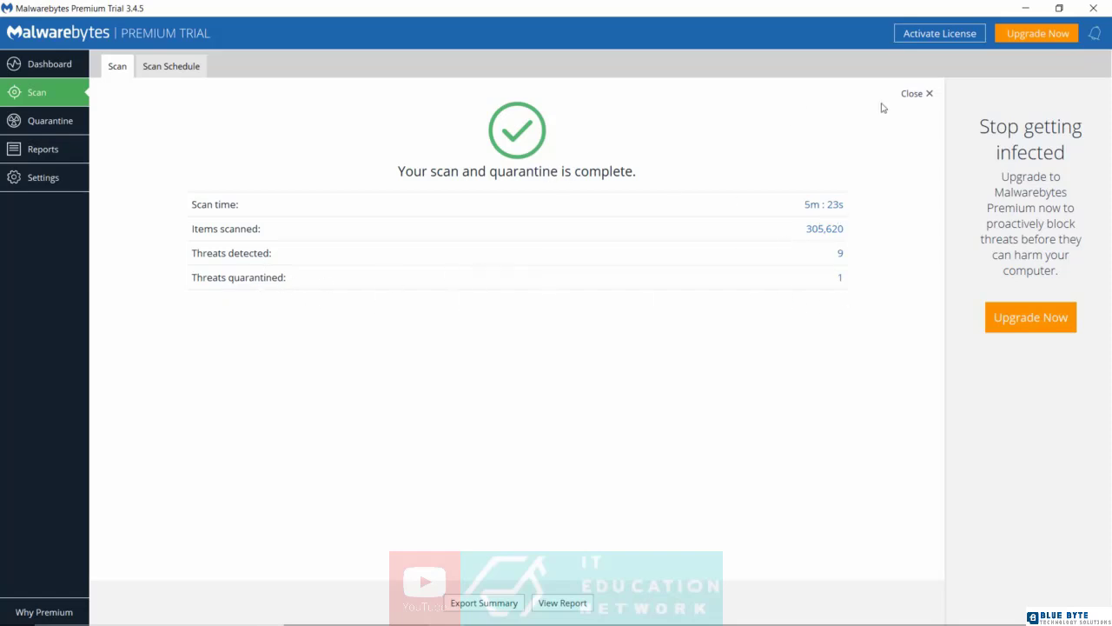
left_click(930, 96)
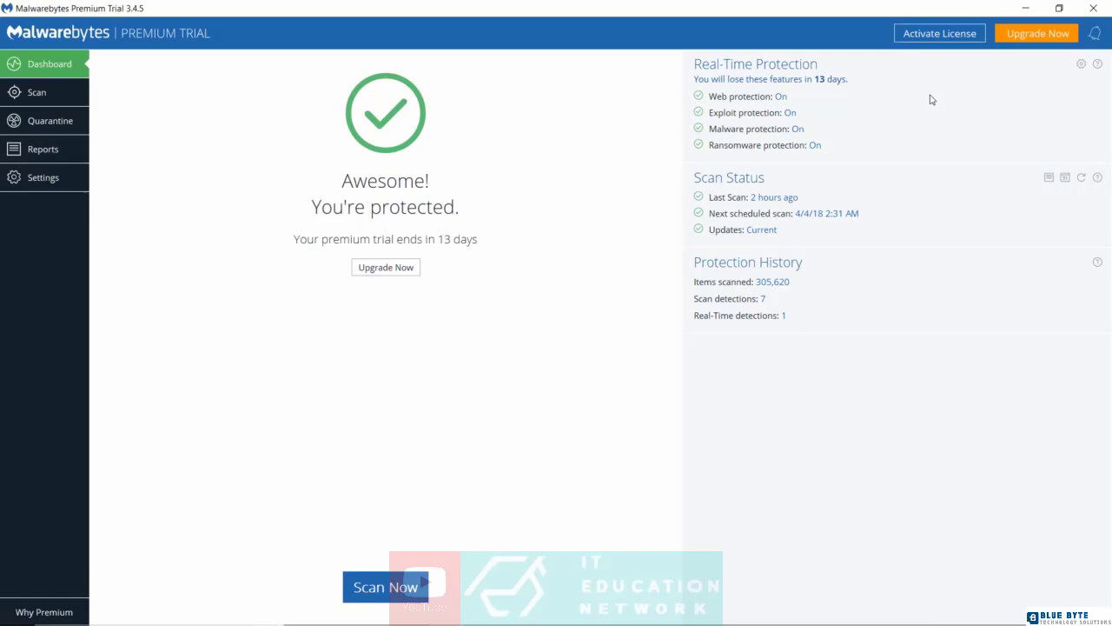
left_click(31, 93)
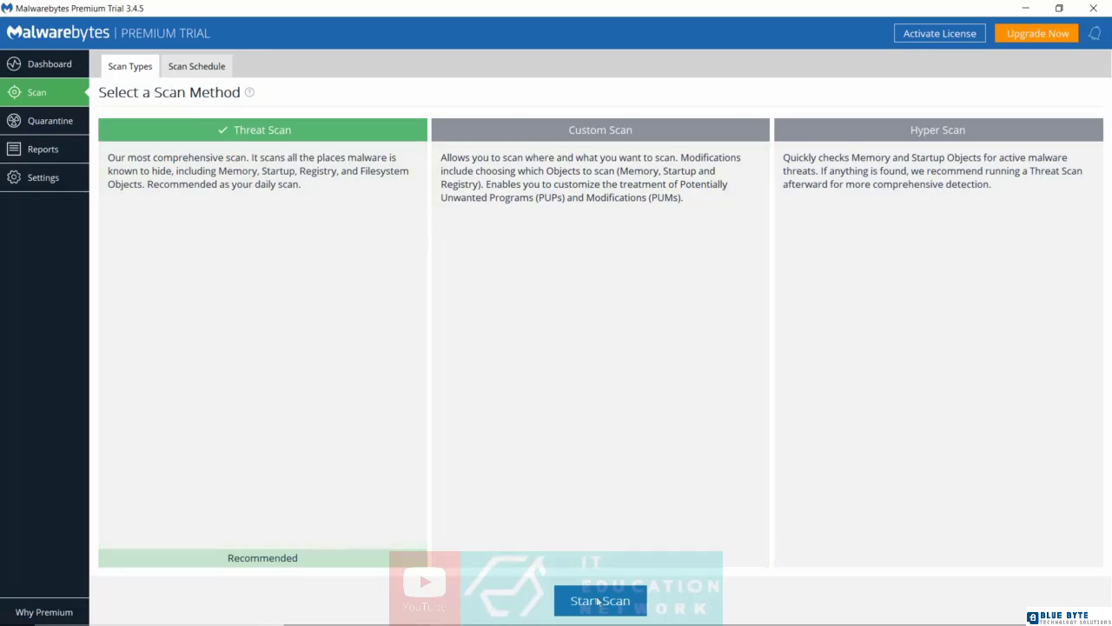
left_click(594, 603)
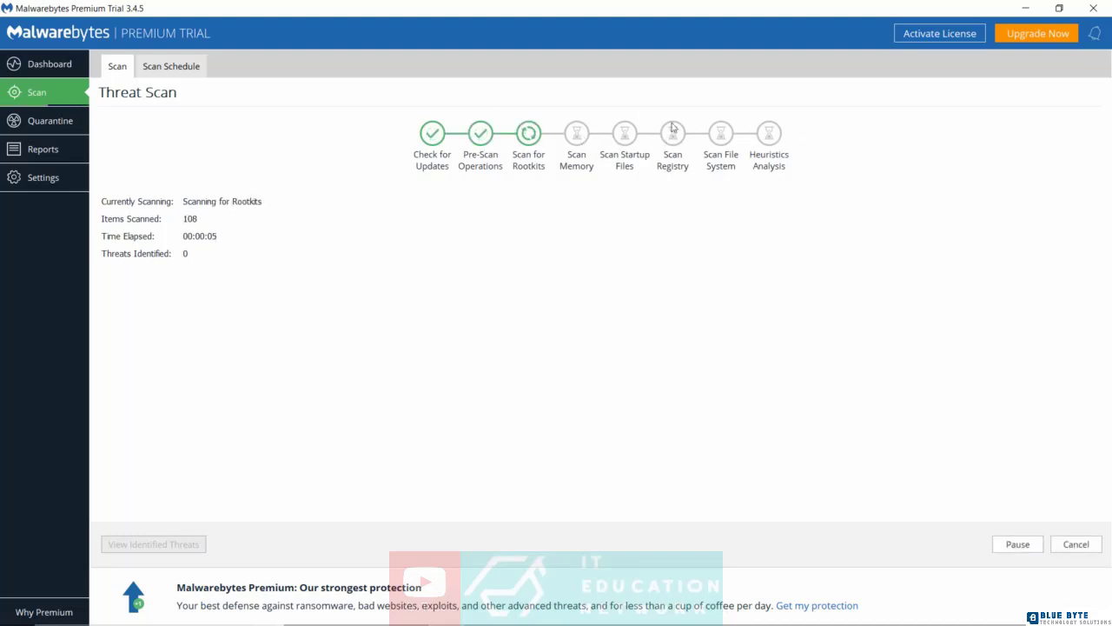
- Cancel the running Threat Scan and confirm the cancellation
left_click(1072, 550)
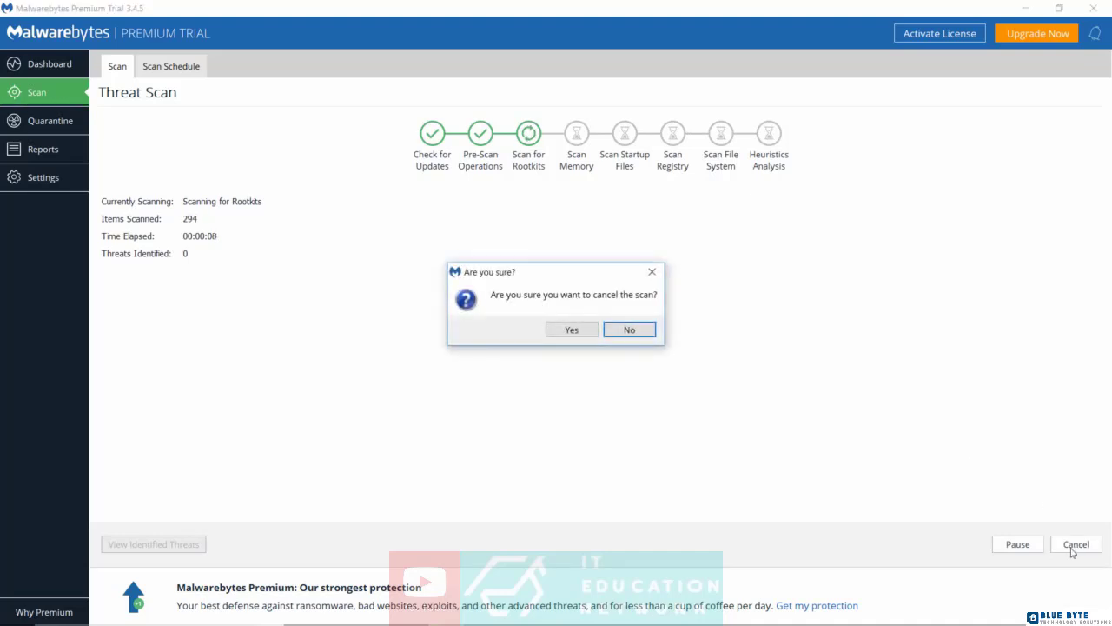
left_click(573, 330)
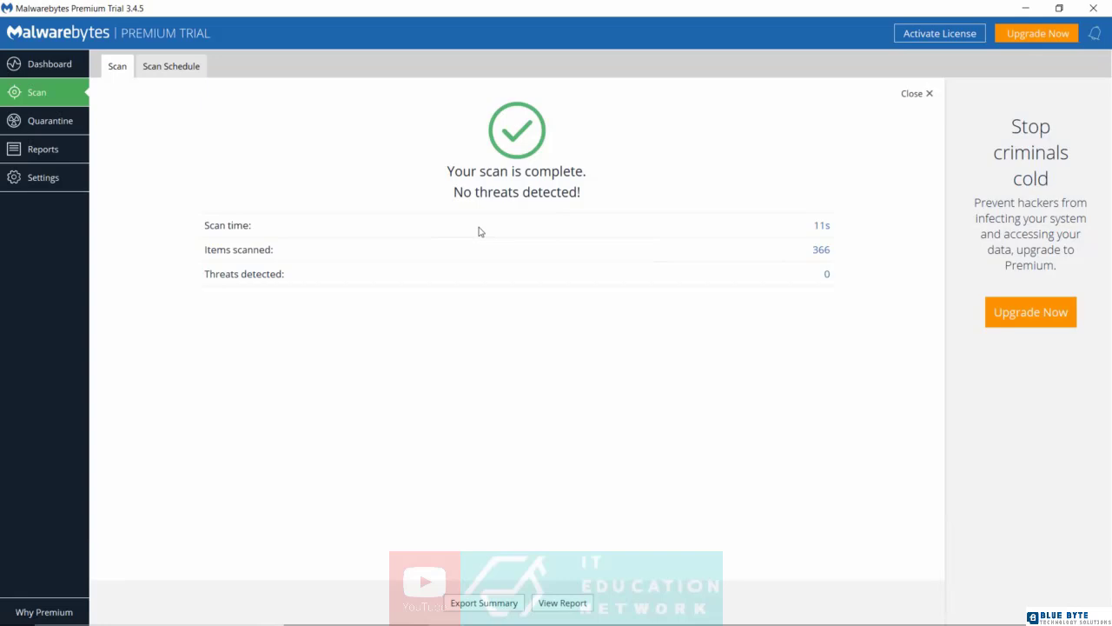
- Open the list of quarantined items and select the epm.exe entry before clearing its selection again
left_click(49, 121)
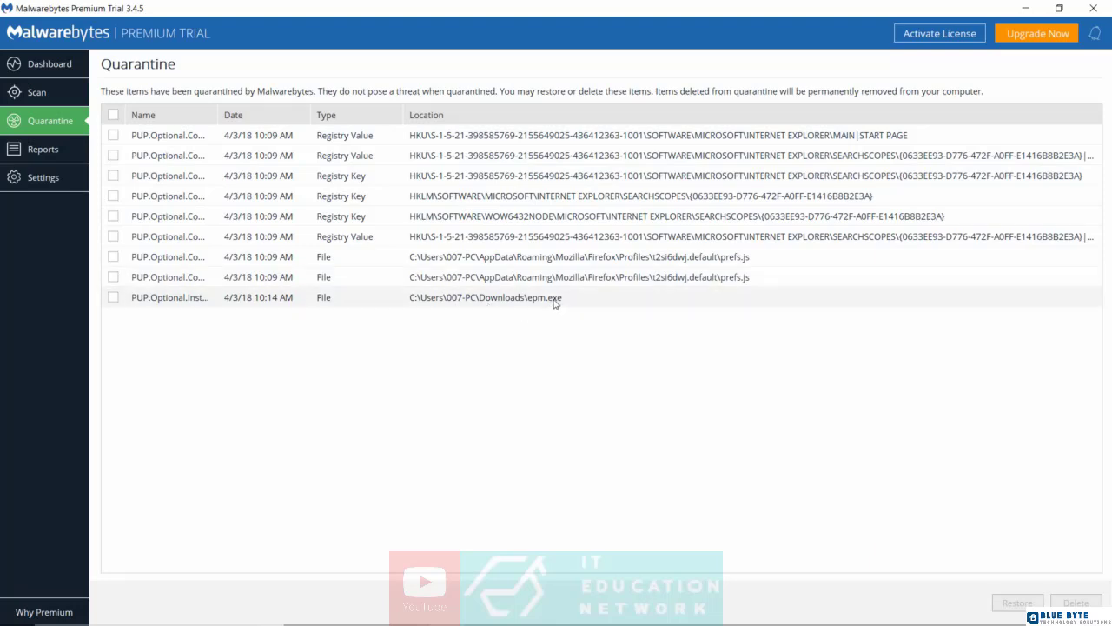
left_click(114, 301)
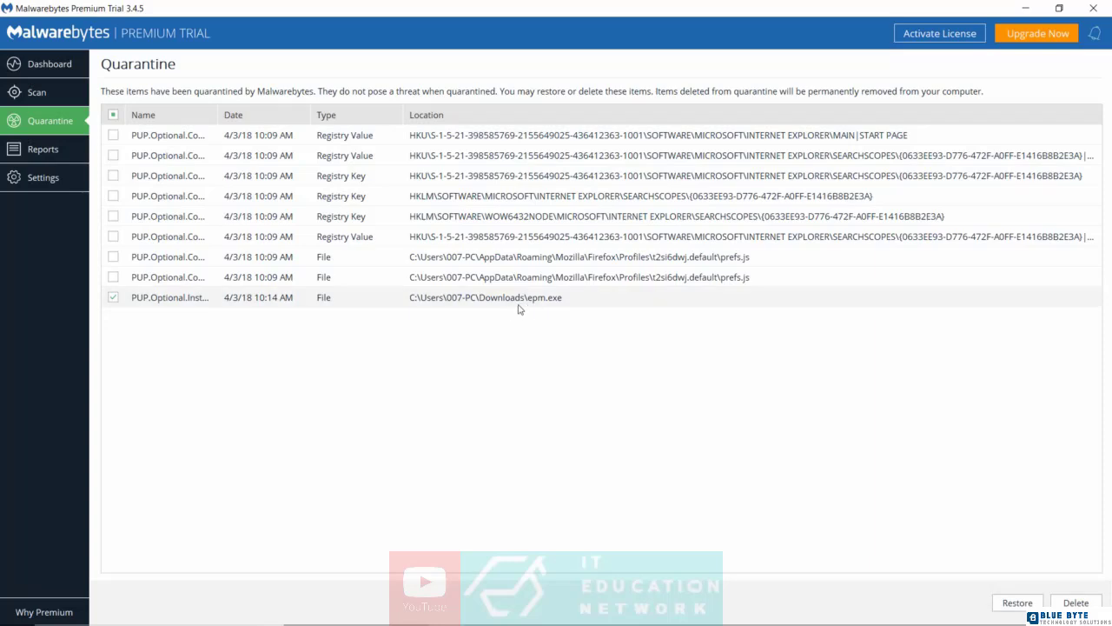
left_click(113, 298)
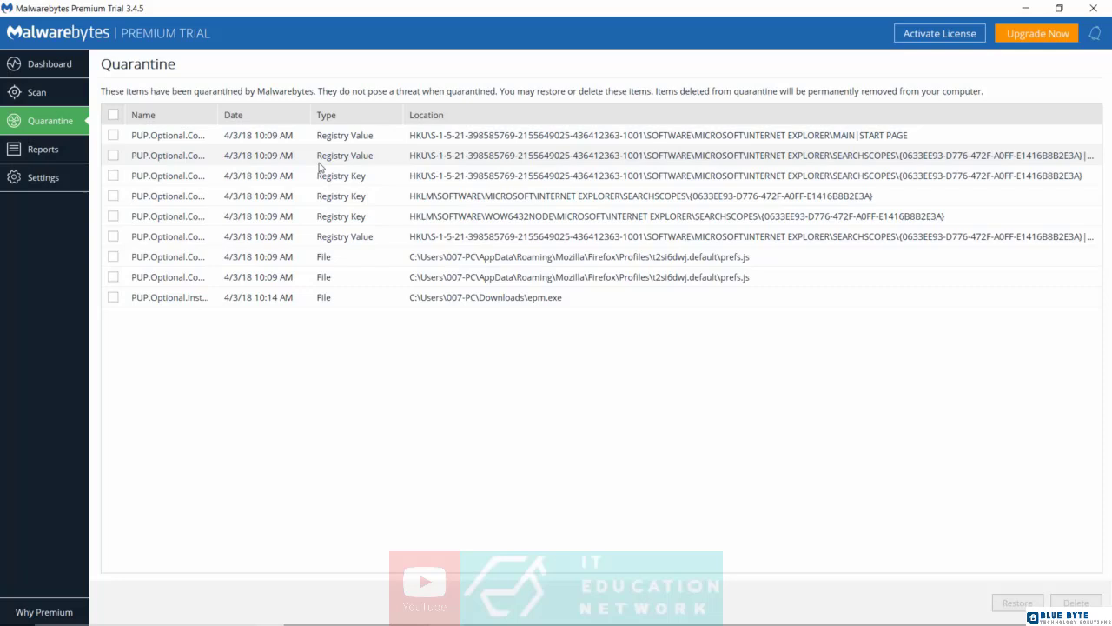
- Open the 7:46 AM scan report from the protection logs and enlarge its window to review the threat summary
left_click(45, 150)
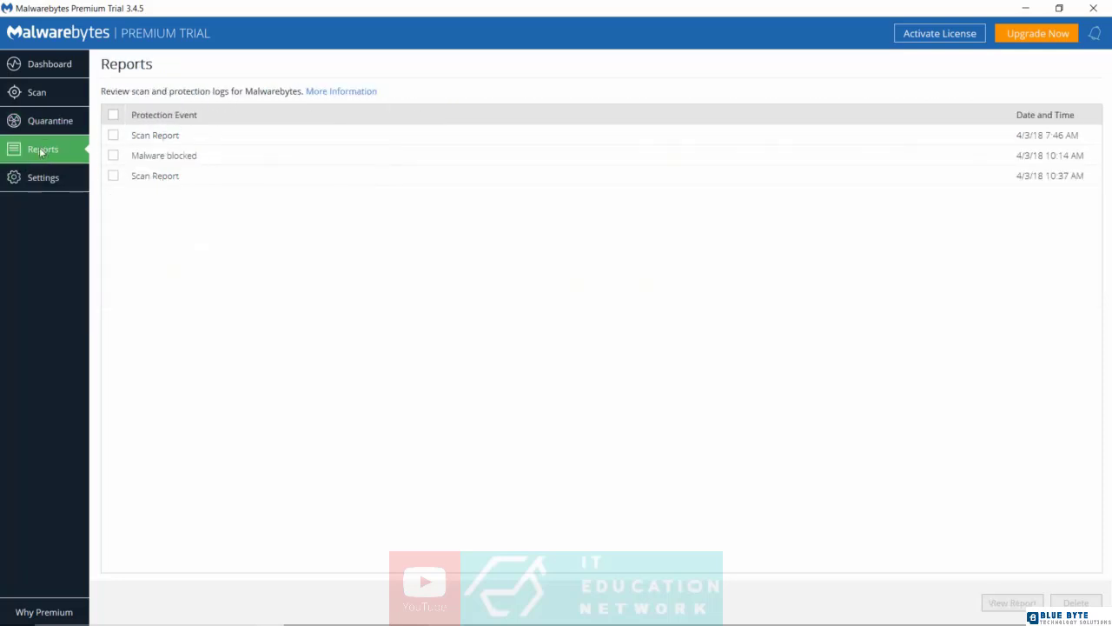
left_click(113, 135)
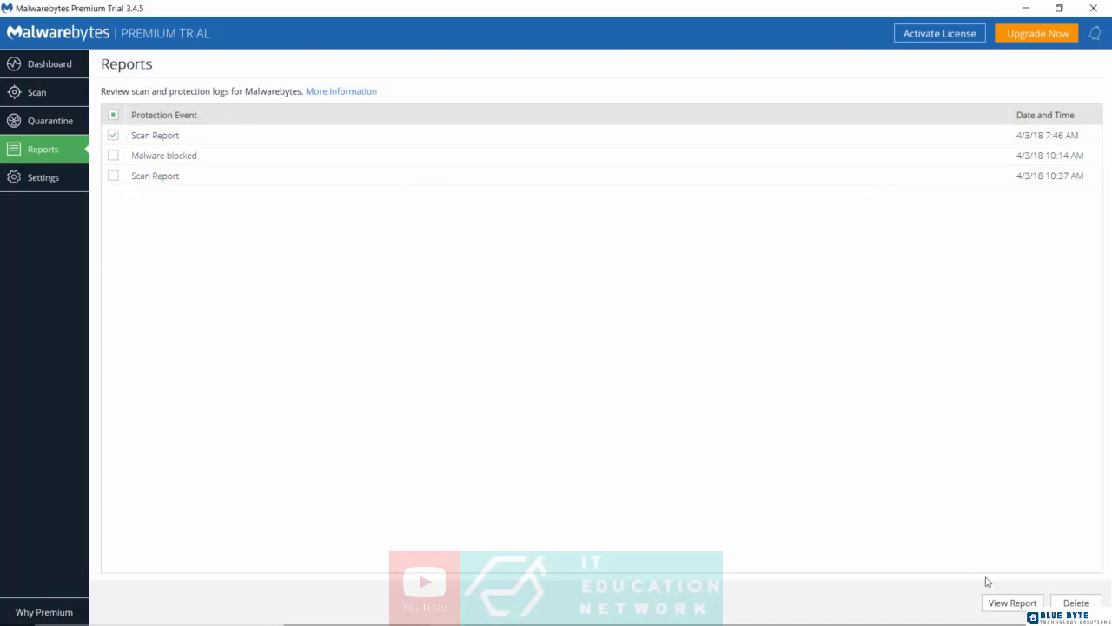
left_click(1008, 602)
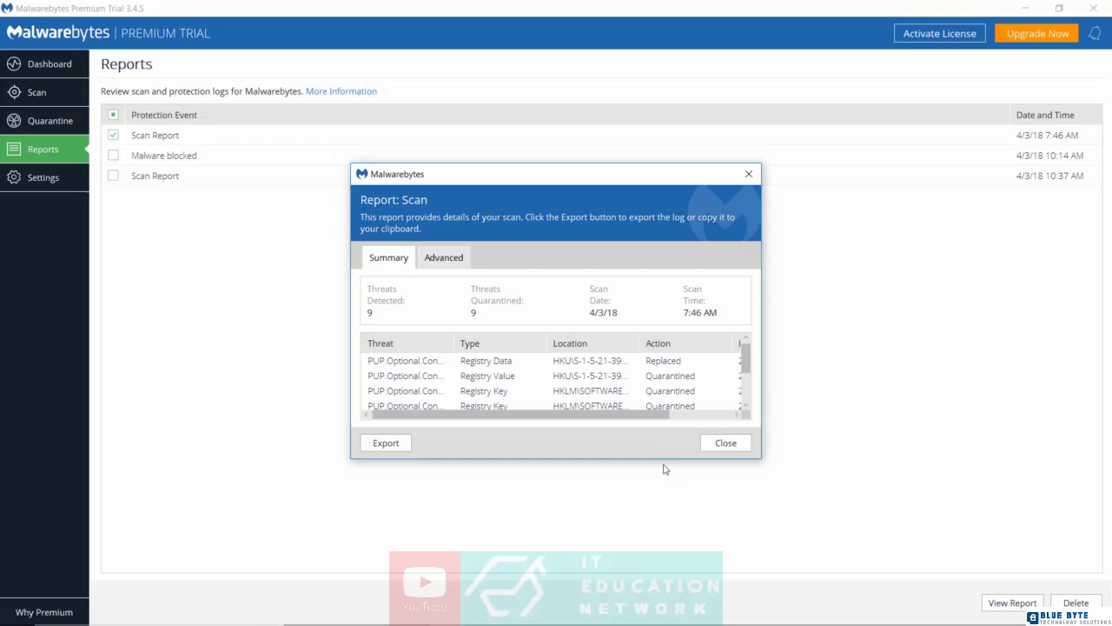
left_click_drag(666, 459, 666, 522)
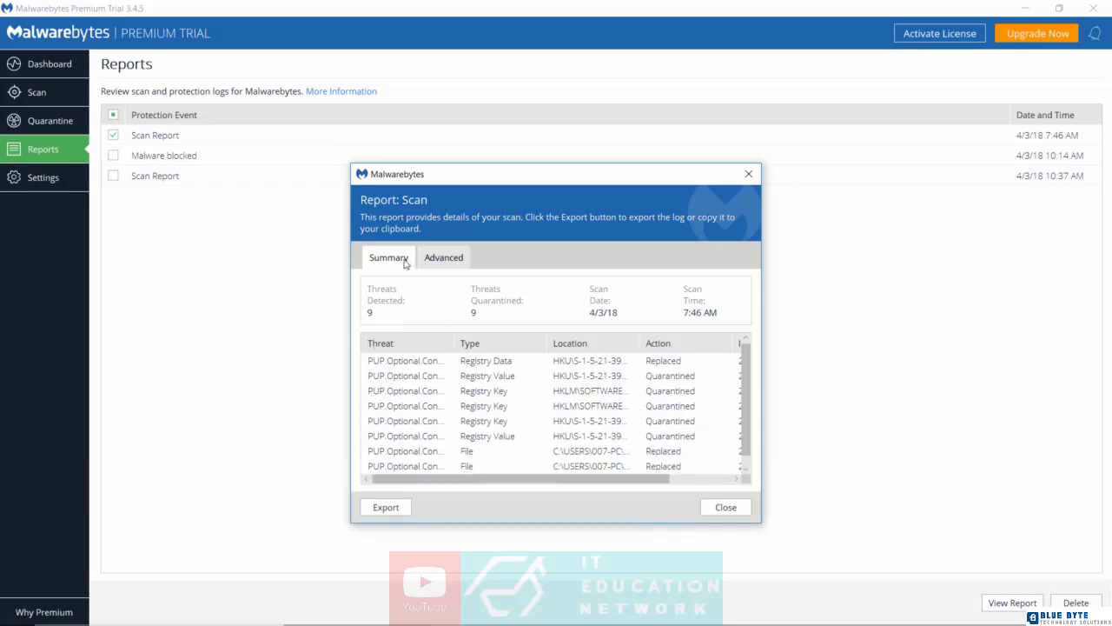
- Examine the scan report's advanced details, then close the report and return to the dashboard
left_click(454, 261)
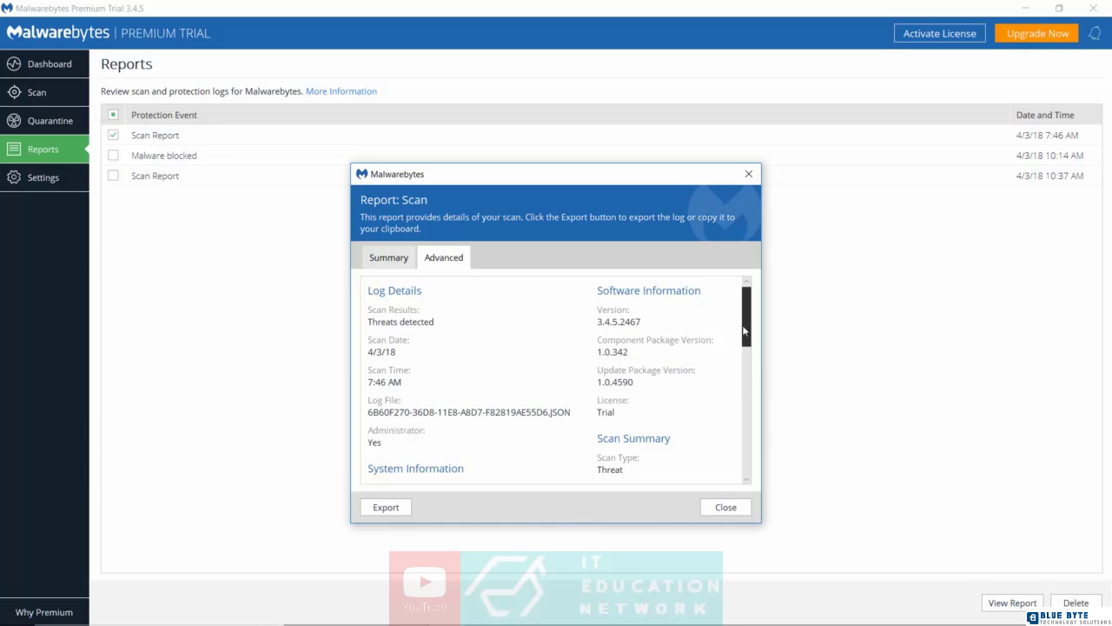
left_click_drag(746, 315, 747, 291)
left_click(749, 174)
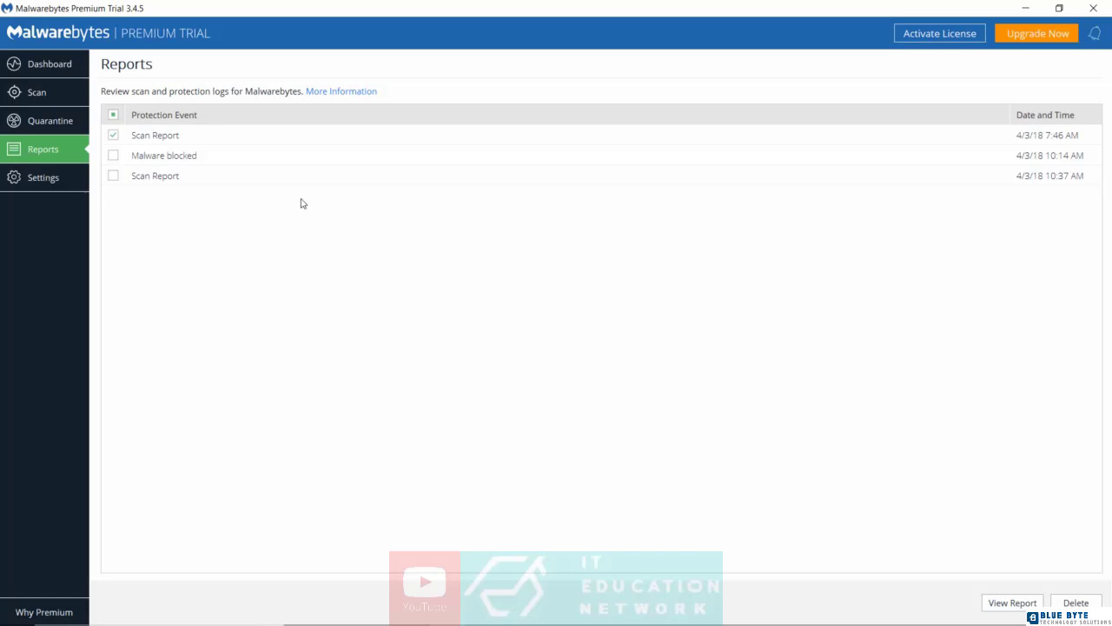
left_click(49, 64)
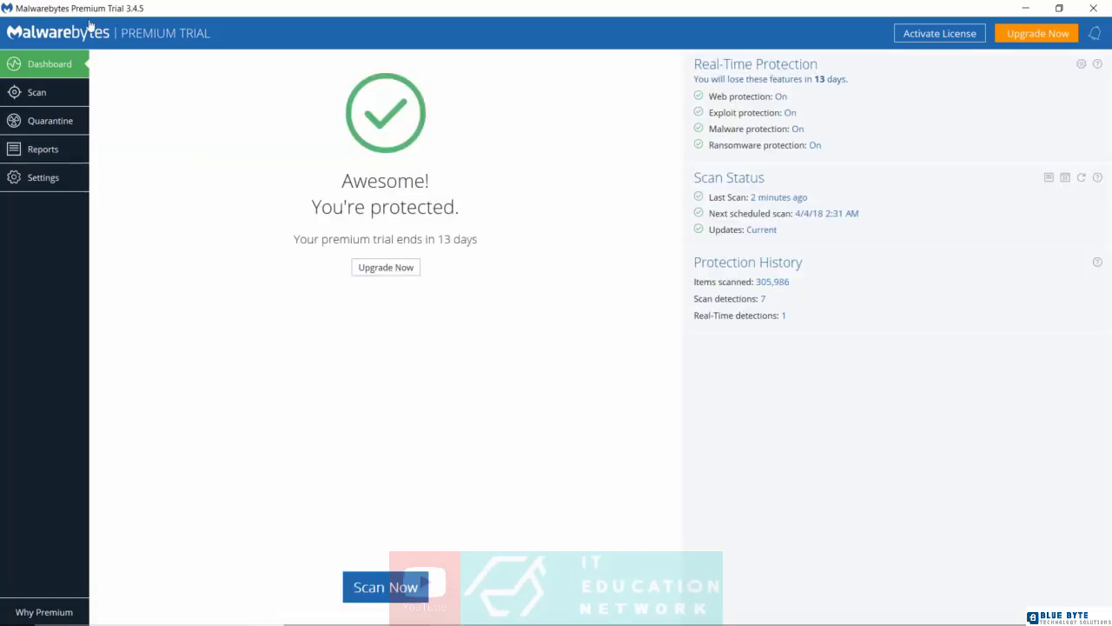